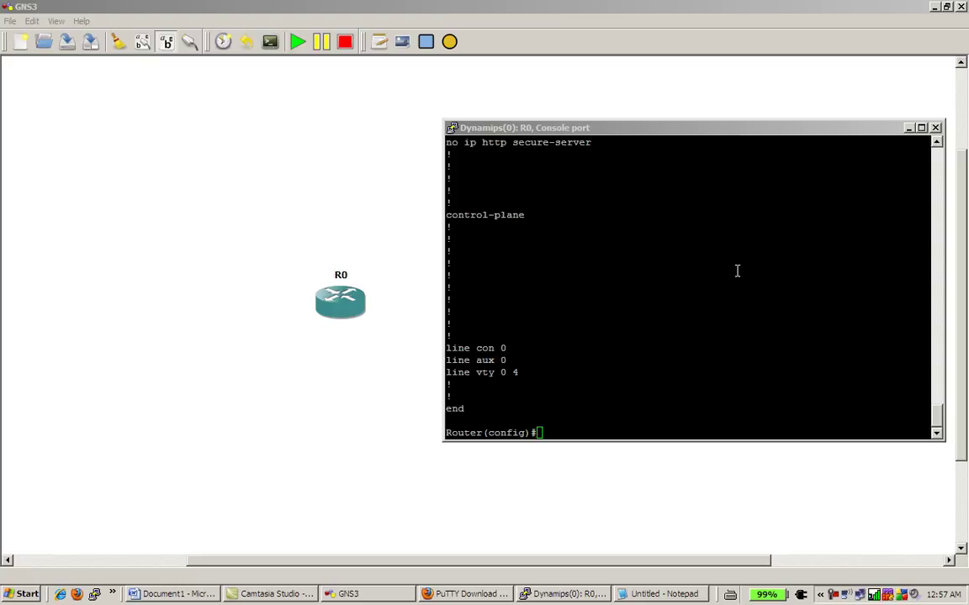
In R0's console, set hostname routera and enter 'no ip domain-lookup'.
click(736, 269)
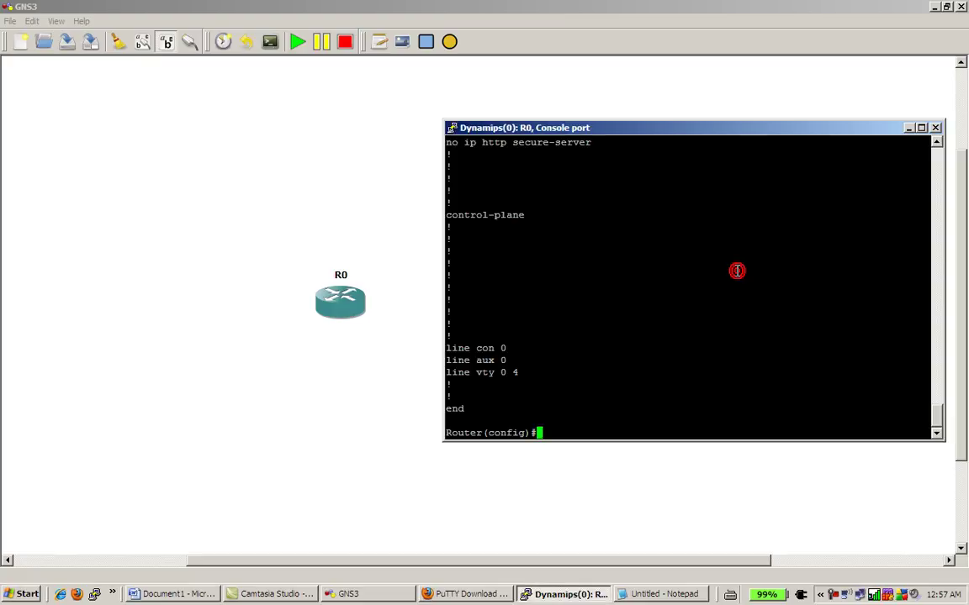
text(hostname routera)
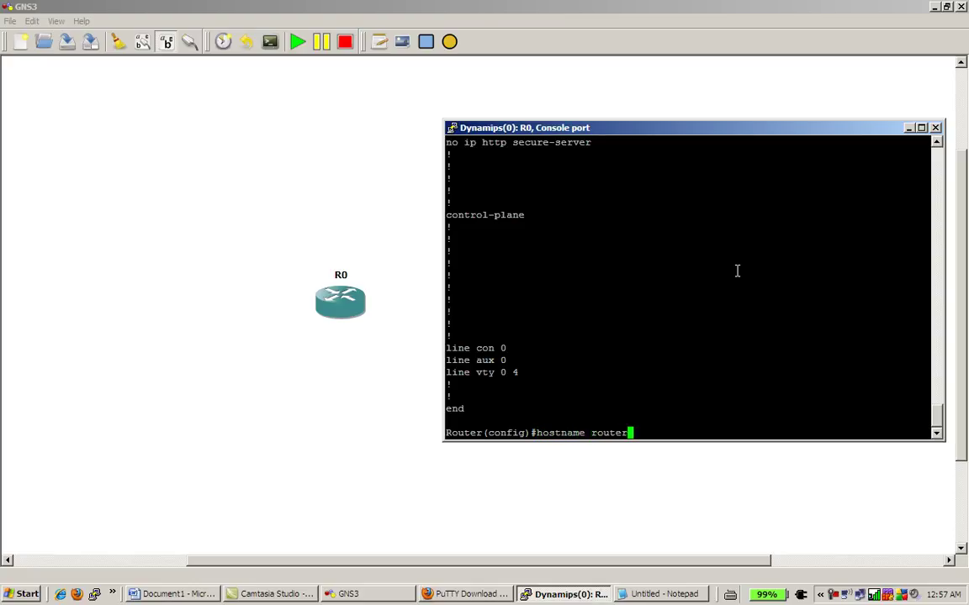
key(Return)
text(no i)
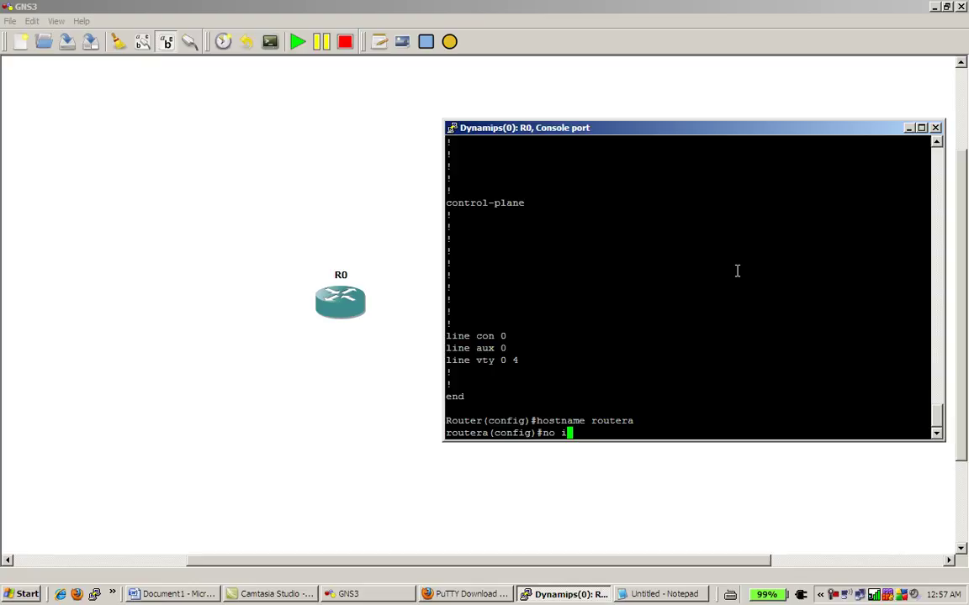
text(p domain-lookup)
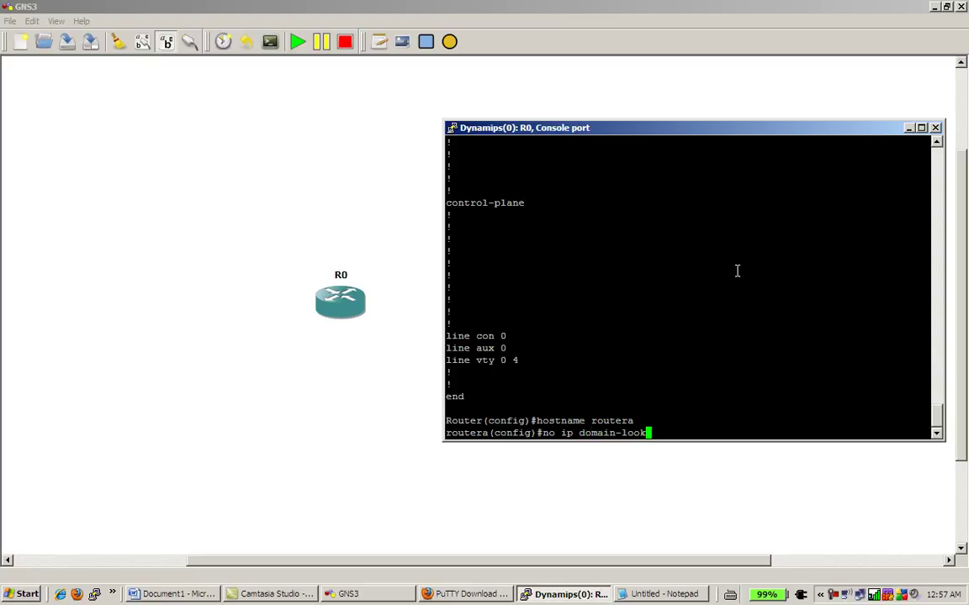
key(Return)
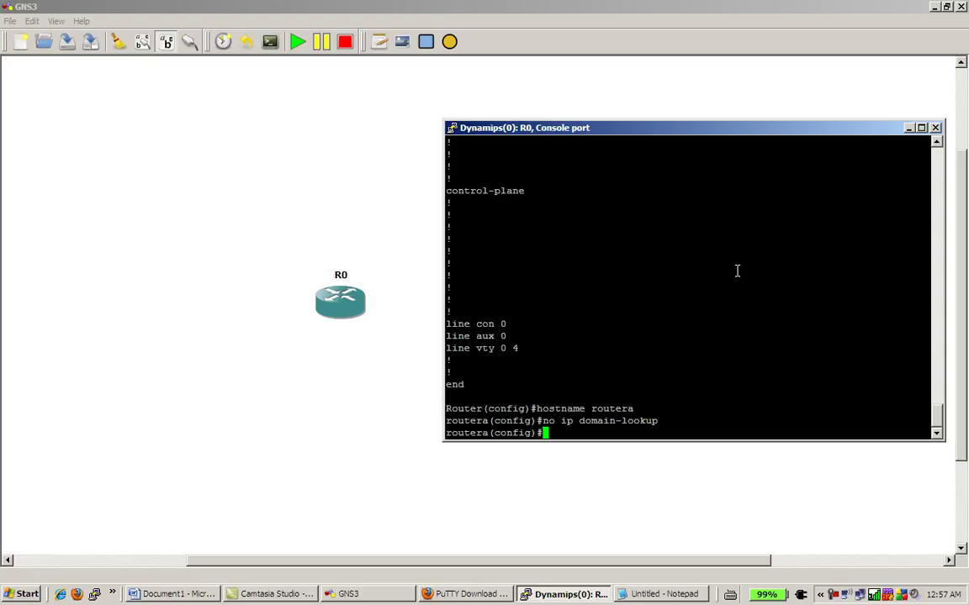
Exit configuration mode and save the running configuration with 'wr mem'.
text(exit)
key(Return)
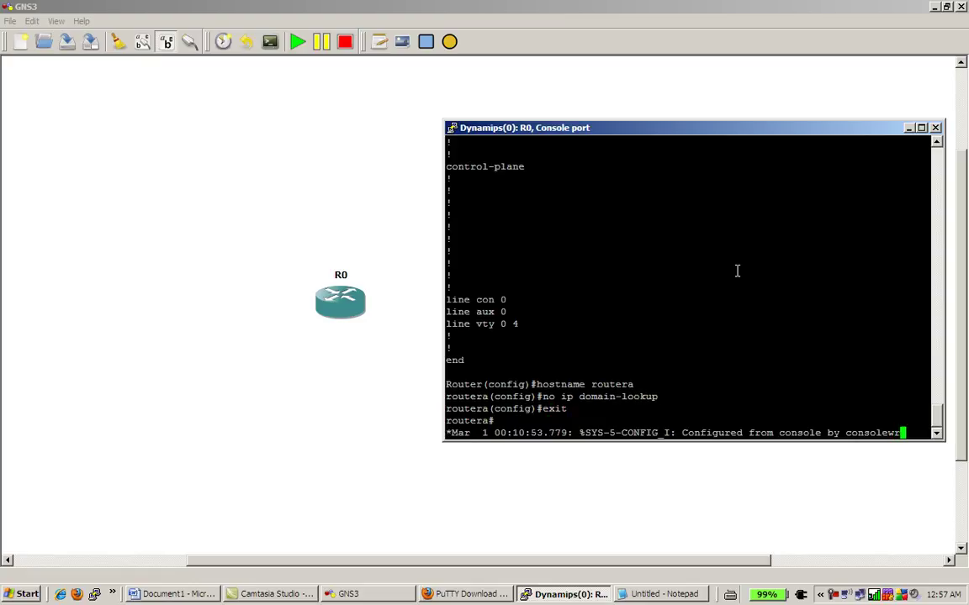
text(wr mem)
key(Return)
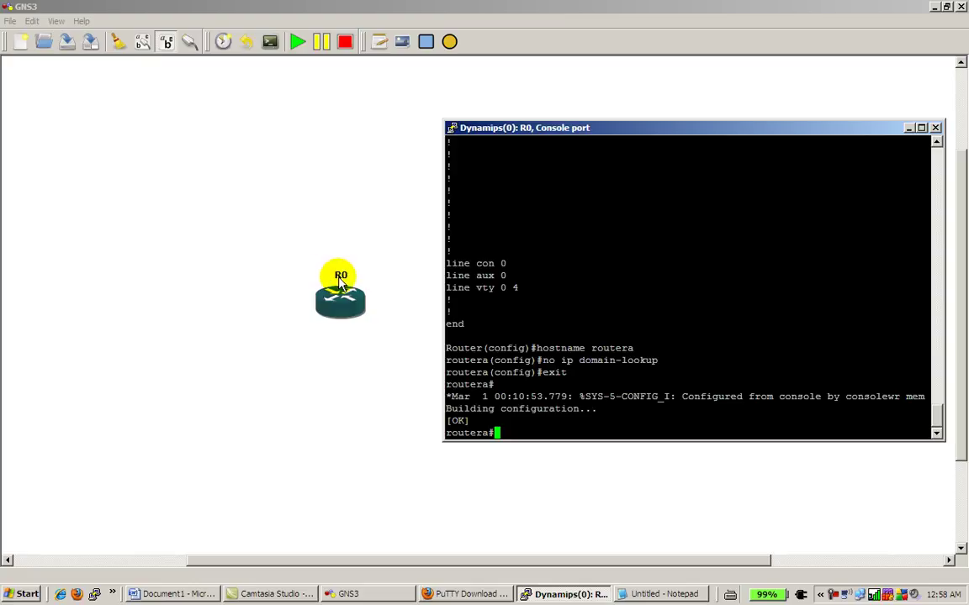
Use File > Save As to store the project as testlab1 in Desktop\gns3.
click(231, 5)
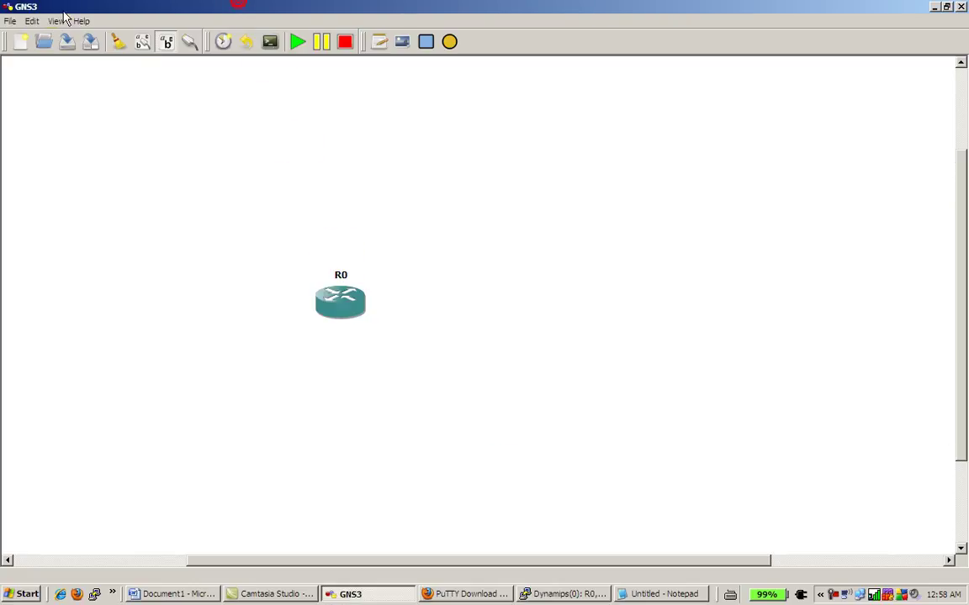
click(8, 20)
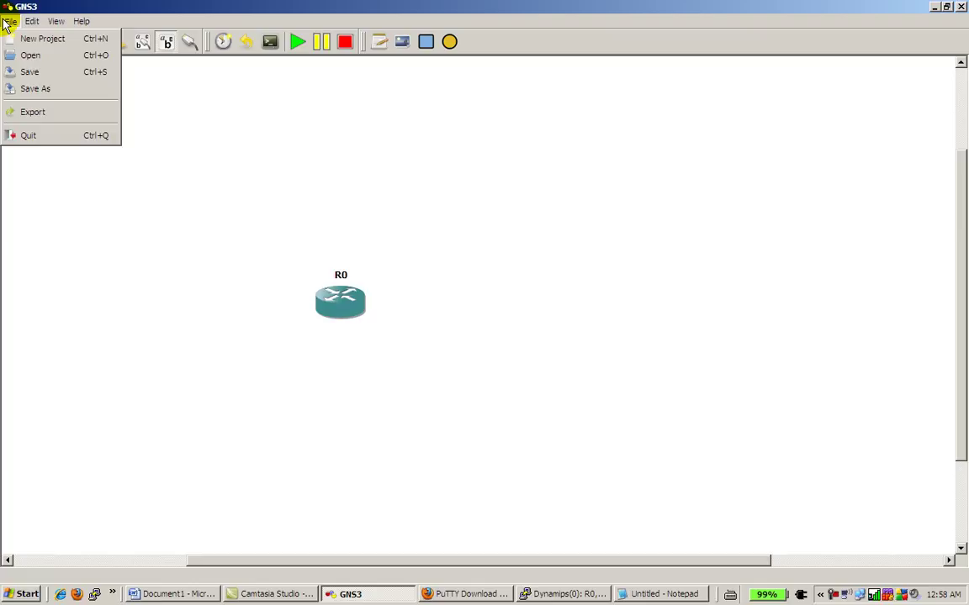
click(19, 89)
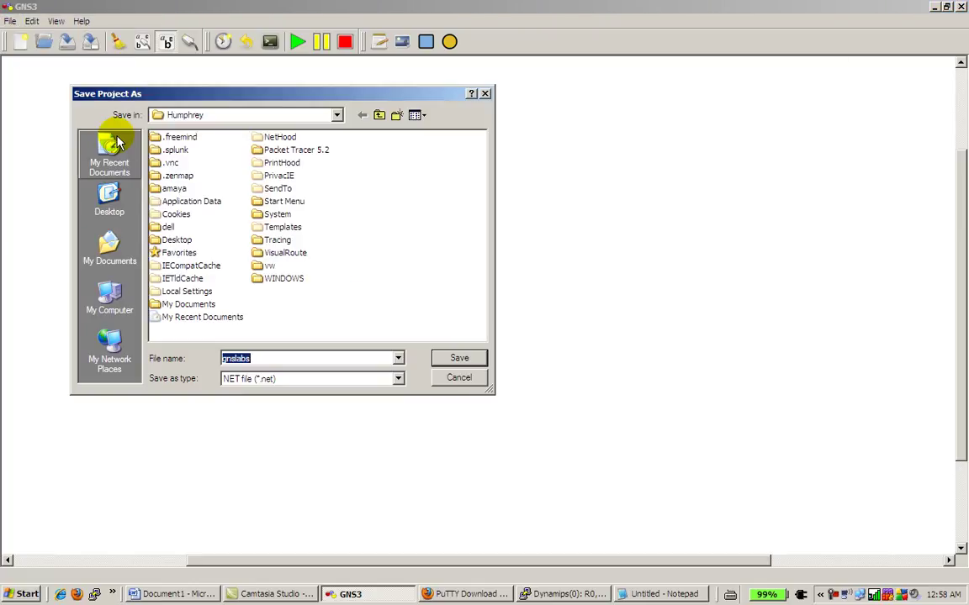
click(110, 199)
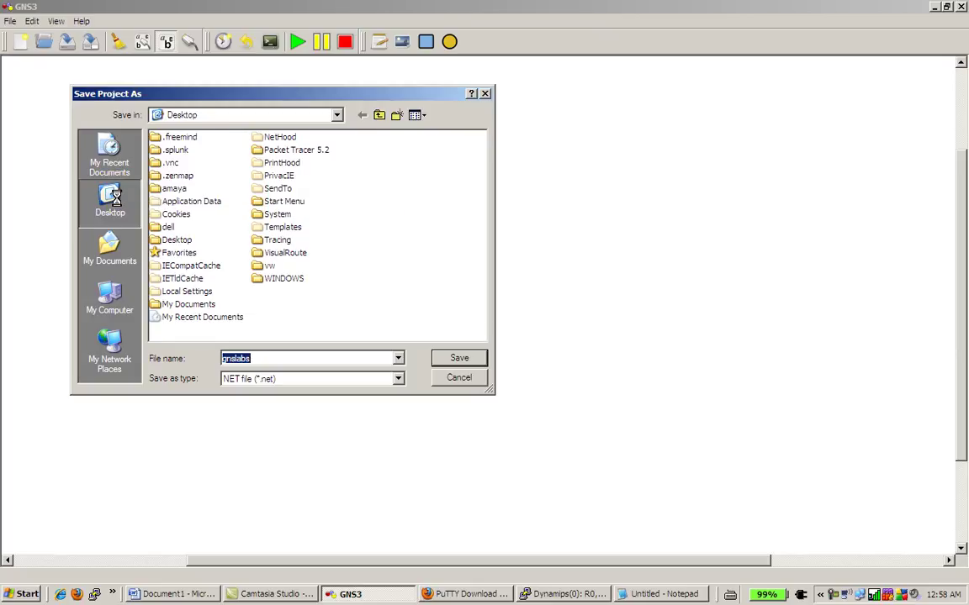
double_click(153, 266)
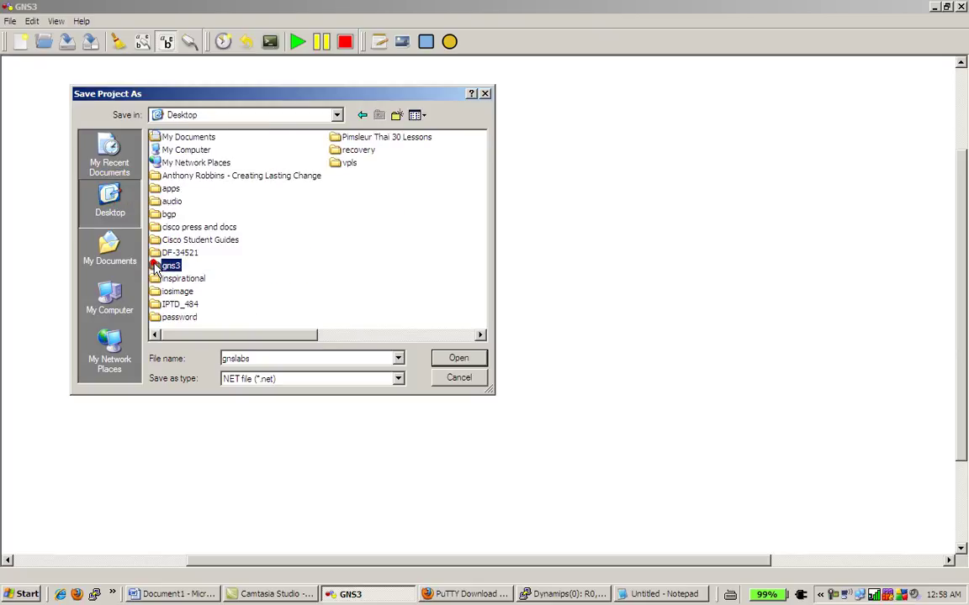
double_click(281, 357)
text(test)
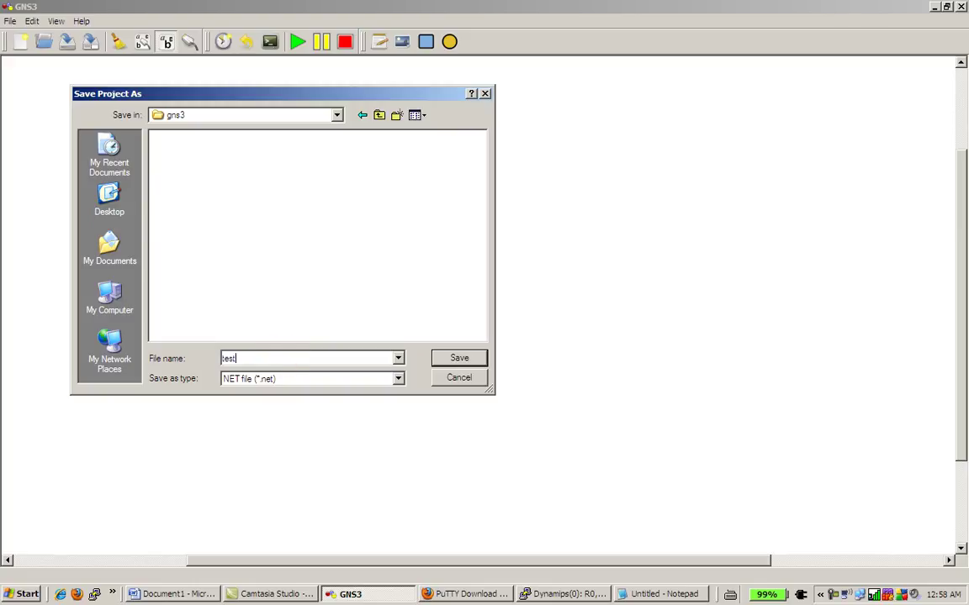
text(lab1)
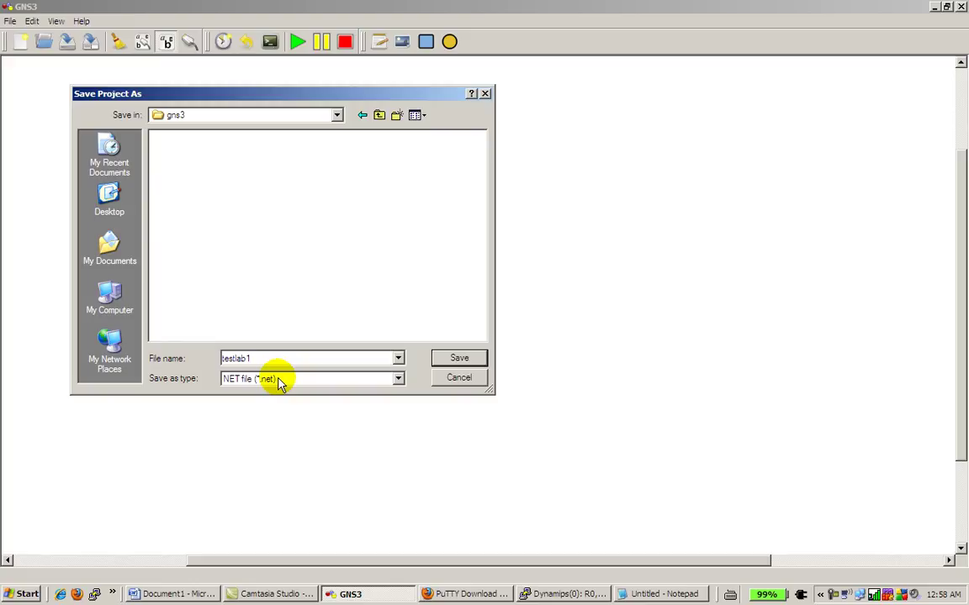
click(451, 360)
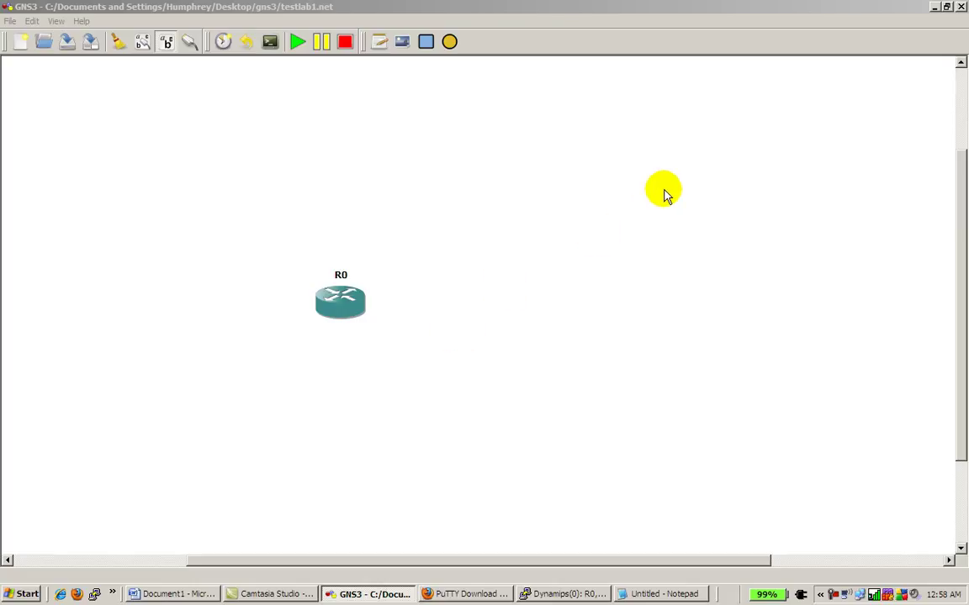
Show the desktop, open the gns3 folder, select testlab1.net and maximize the folder window.
click(932, 7)
key(super+d)
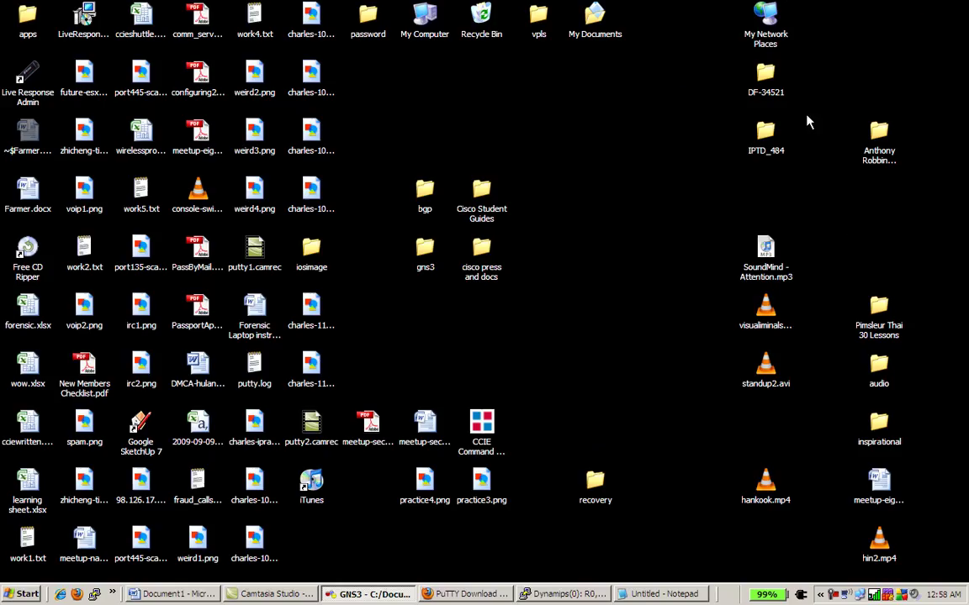
double_click(424, 247)
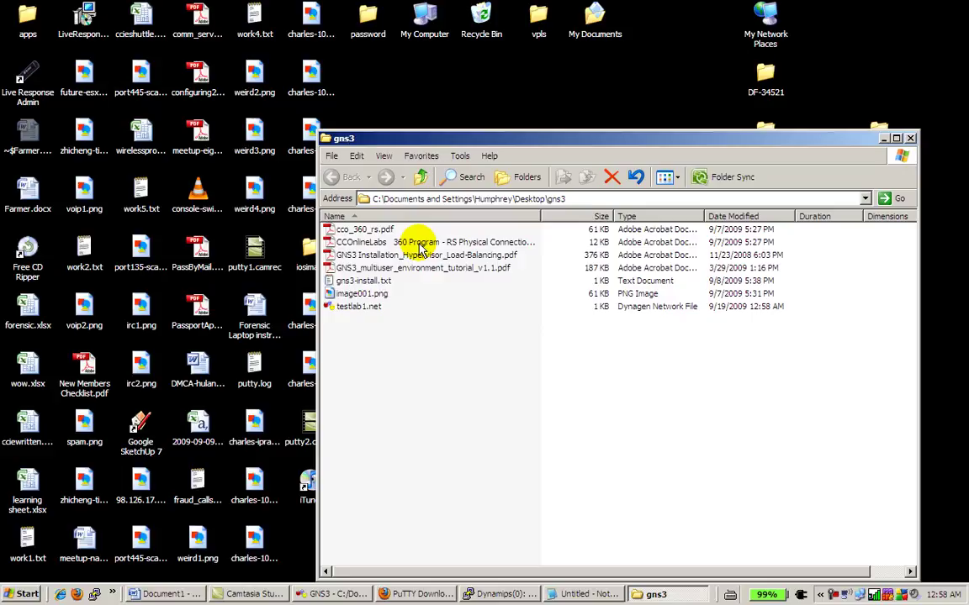
click(375, 309)
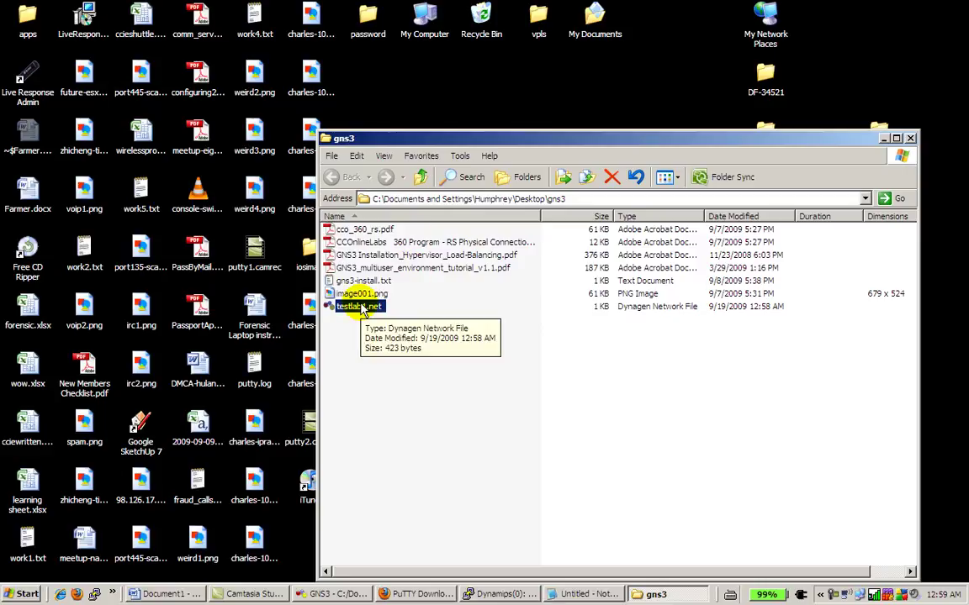
click(896, 138)
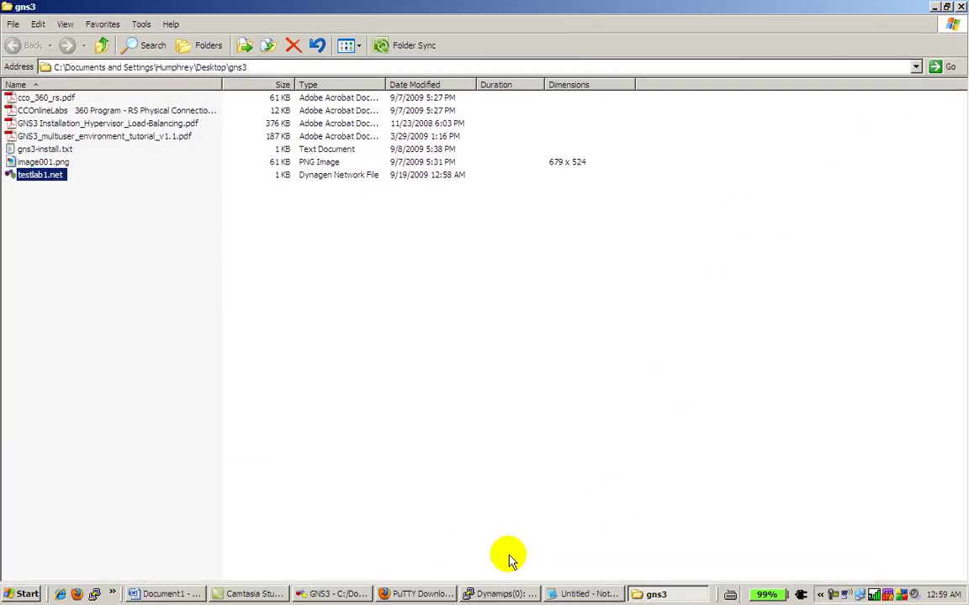
Bring the GNS3 testlab1 project window back from the taskbar.
click(357, 591)
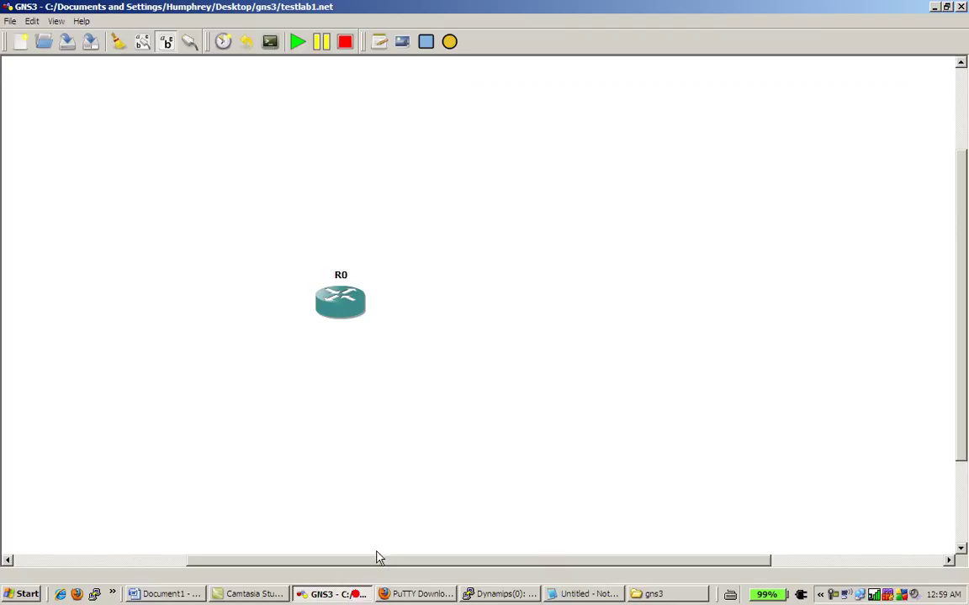
click(417, 430)
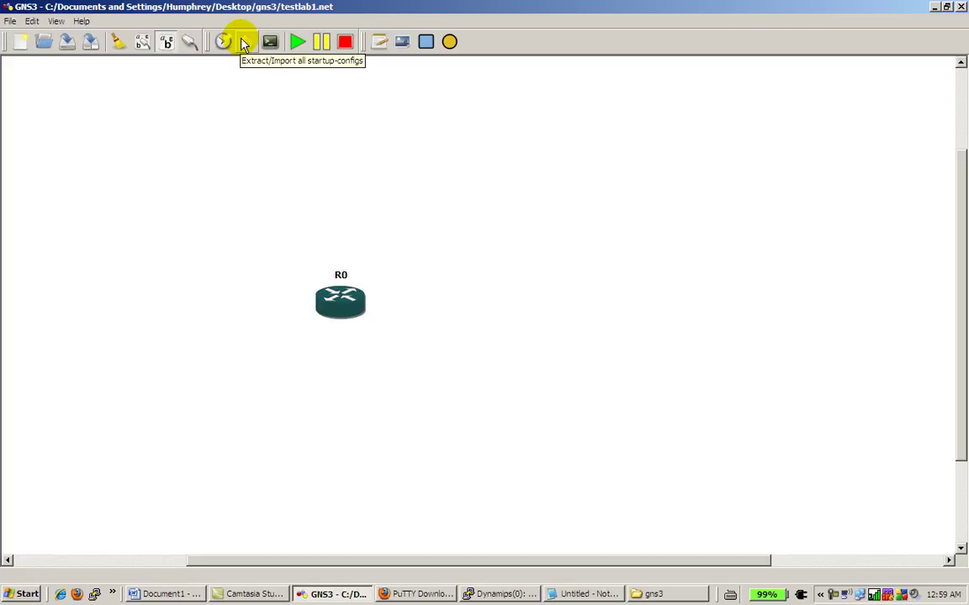
Extract all startup-configs to a directory, choosing the Desktop gns3 folder as destination.
click(244, 45)
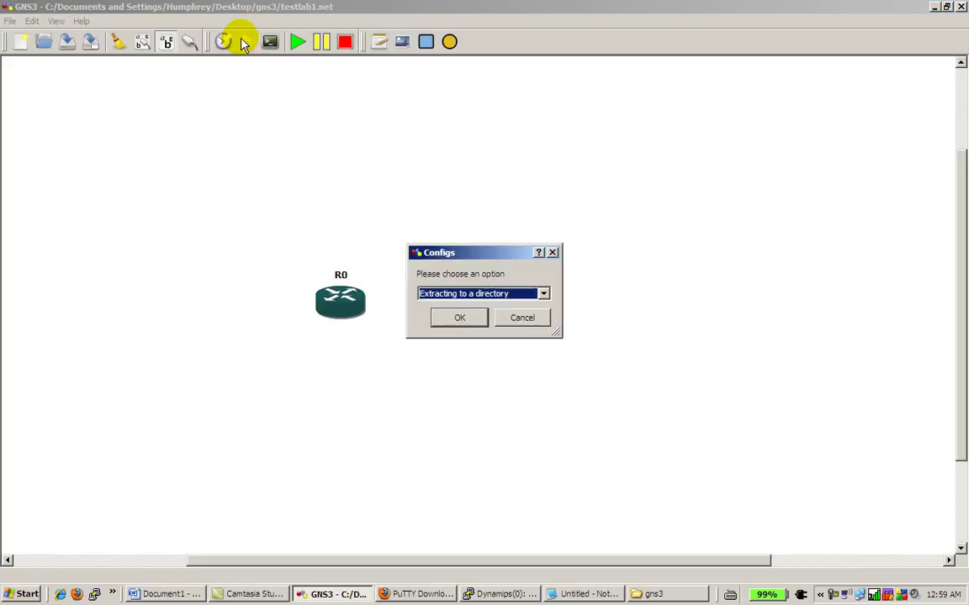
click(429, 296)
click(428, 293)
click(452, 293)
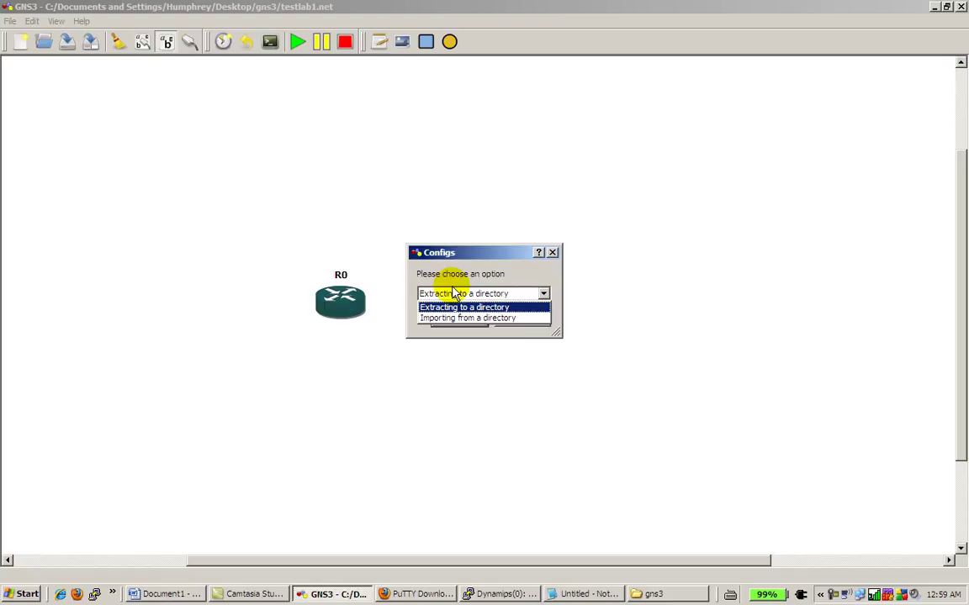
click(454, 292)
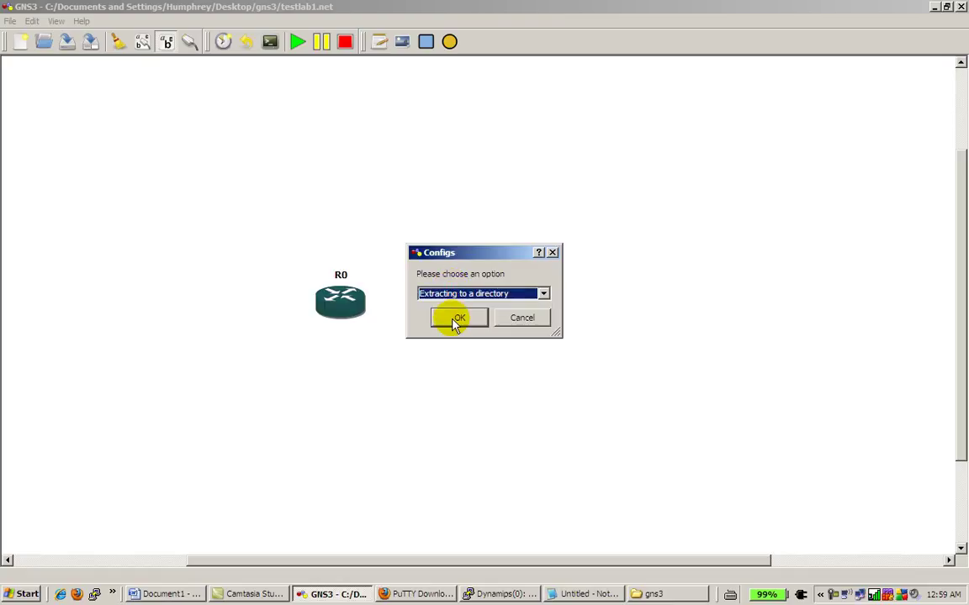
click(455, 320)
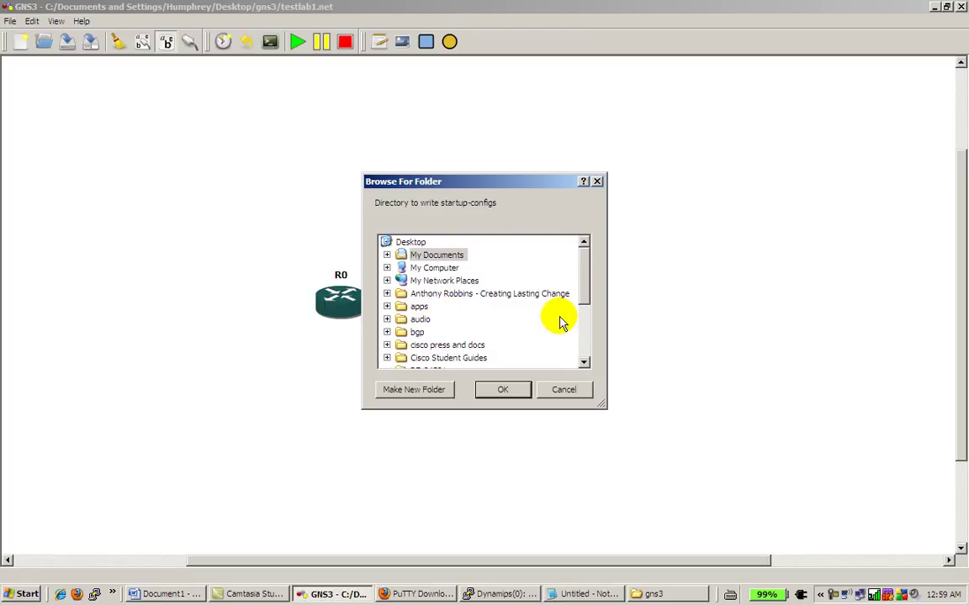
click(583, 308)
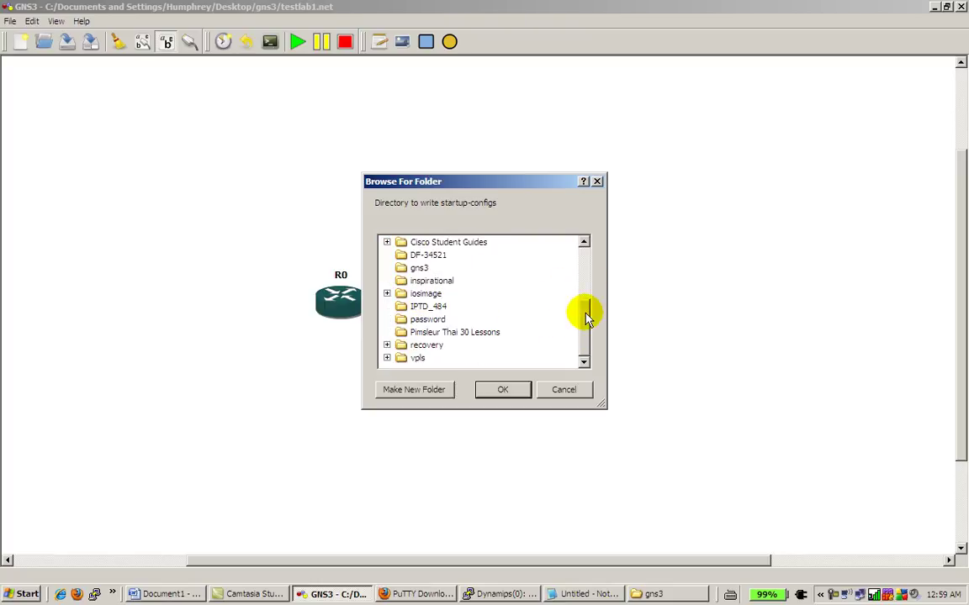
click(423, 268)
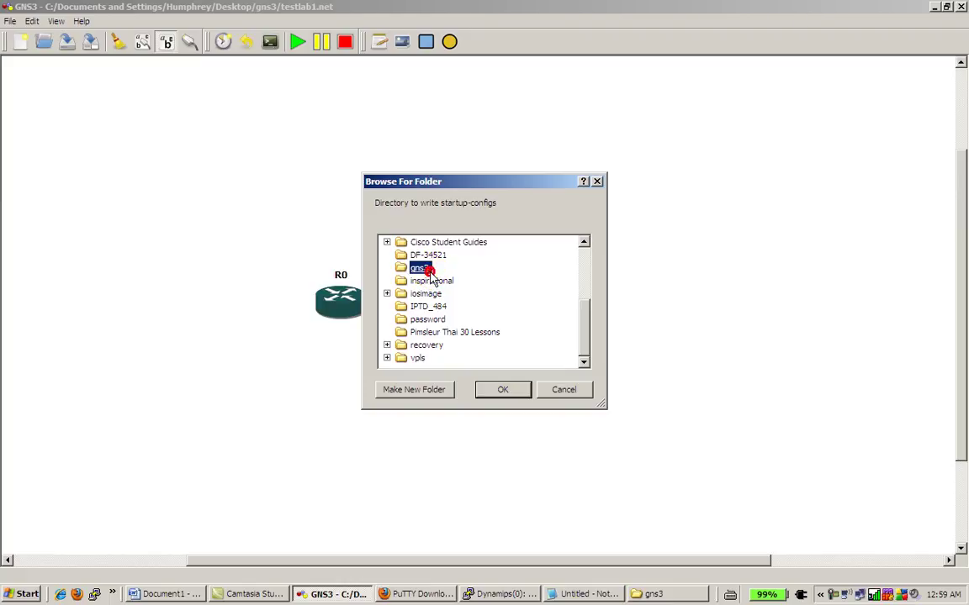
click(488, 393)
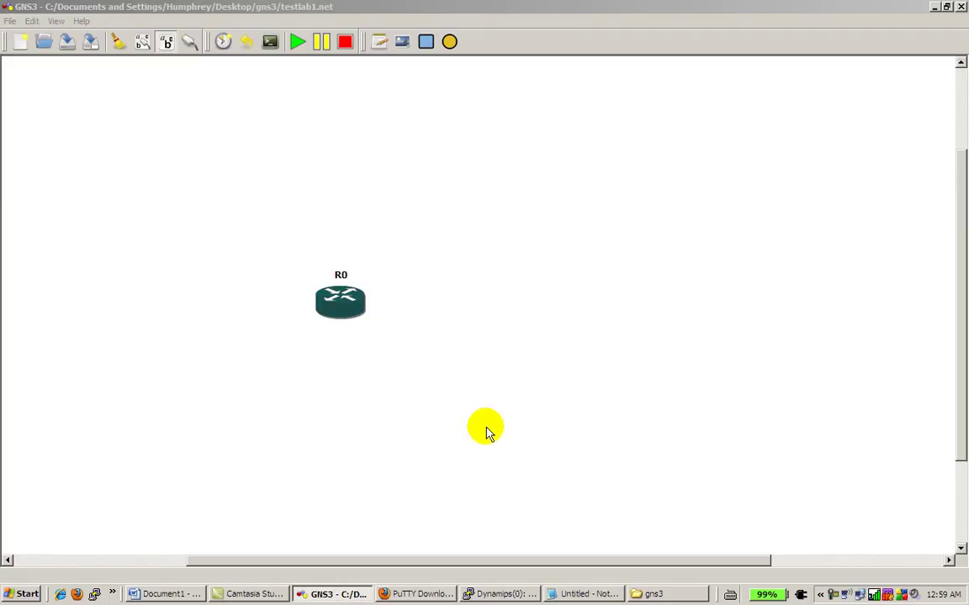
In the gns3 folder, open R0.cfg with Edit with Notepad++.
click(652, 594)
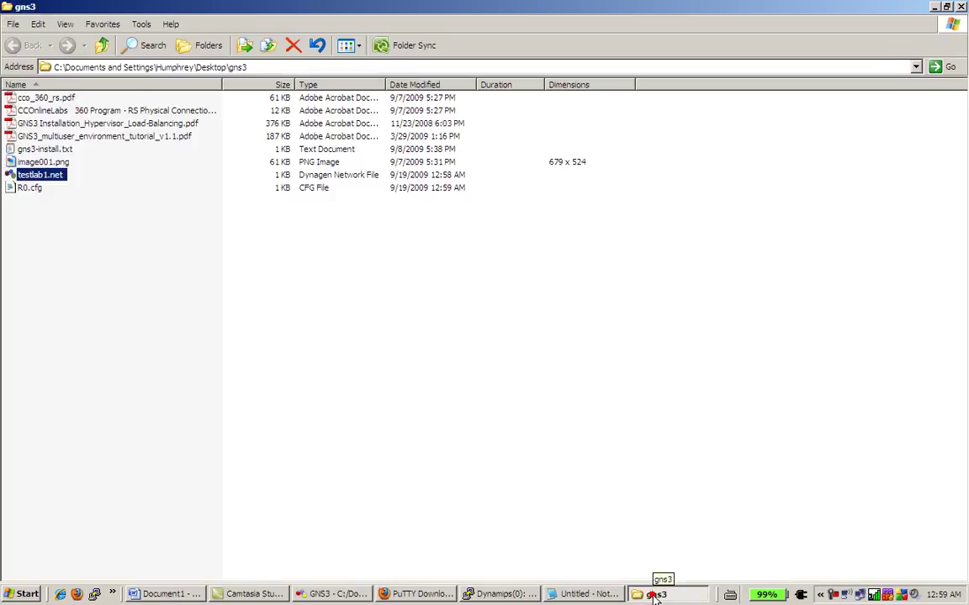
click(199, 267)
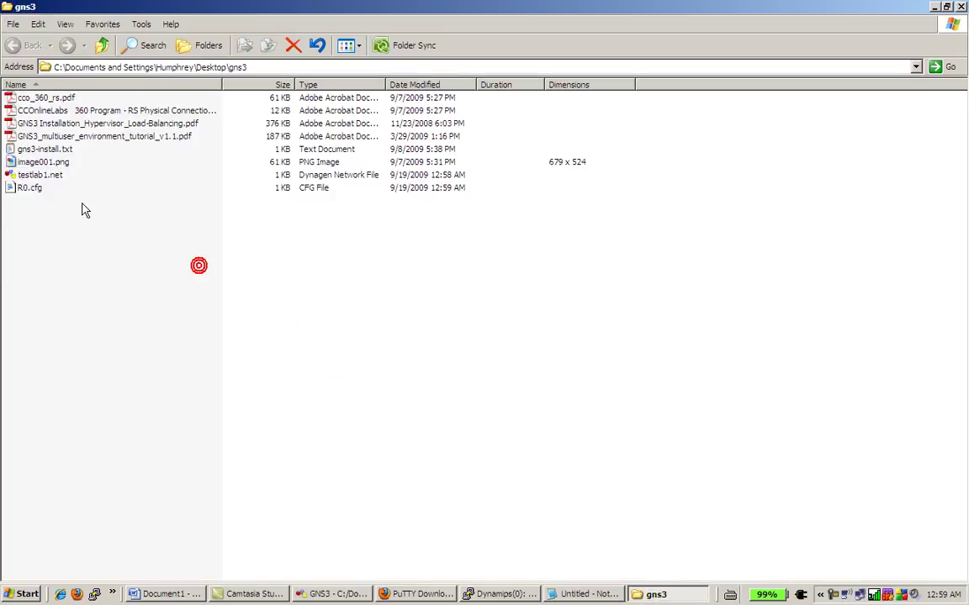
right_click(39, 194)
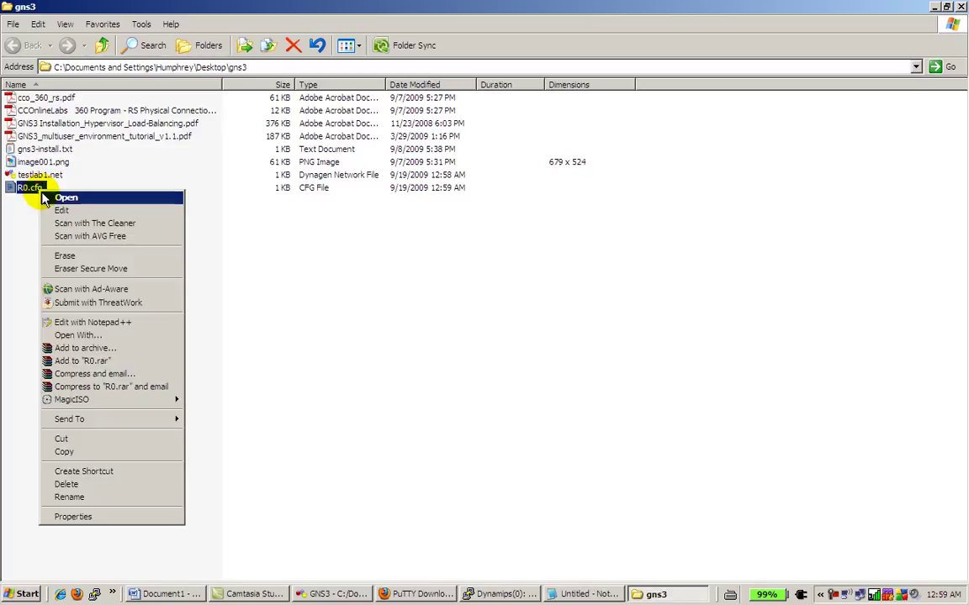
click(109, 324)
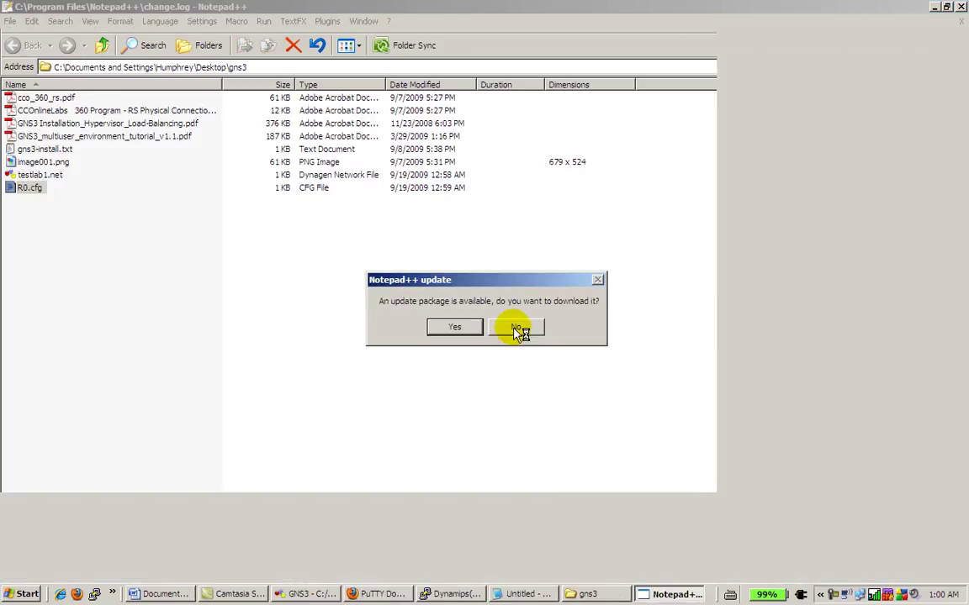
Decline the Notepad++ update, review R0.cfg for hostname routera, then close Notepad++.
click(515, 327)
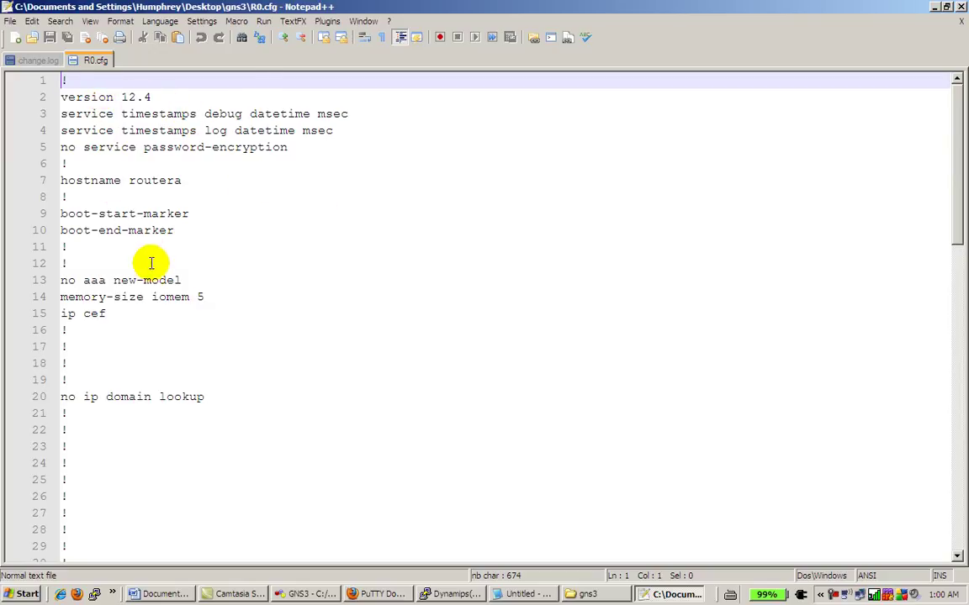
scroll(151, 263, down, 11)
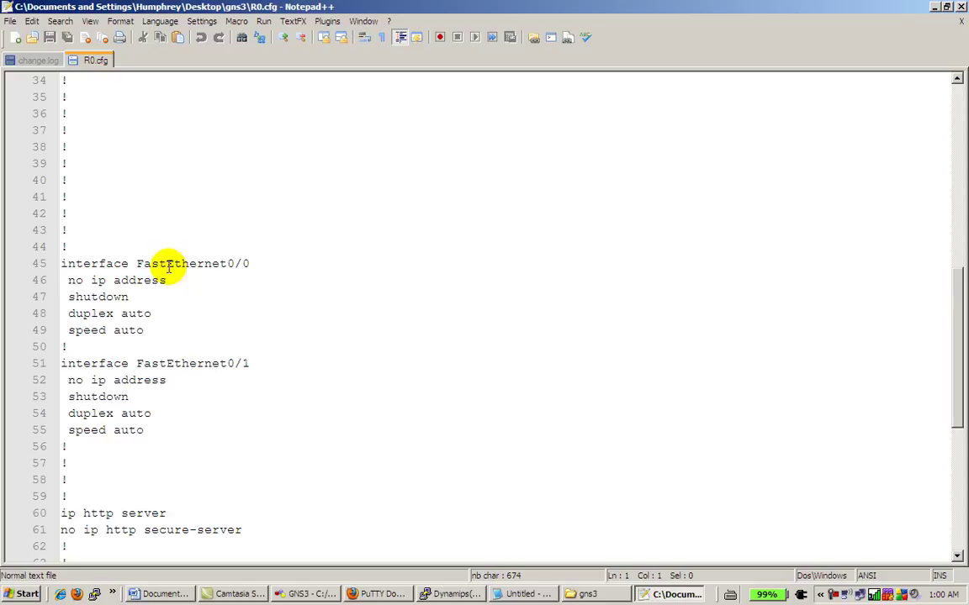
scroll(235, 280, down, 7)
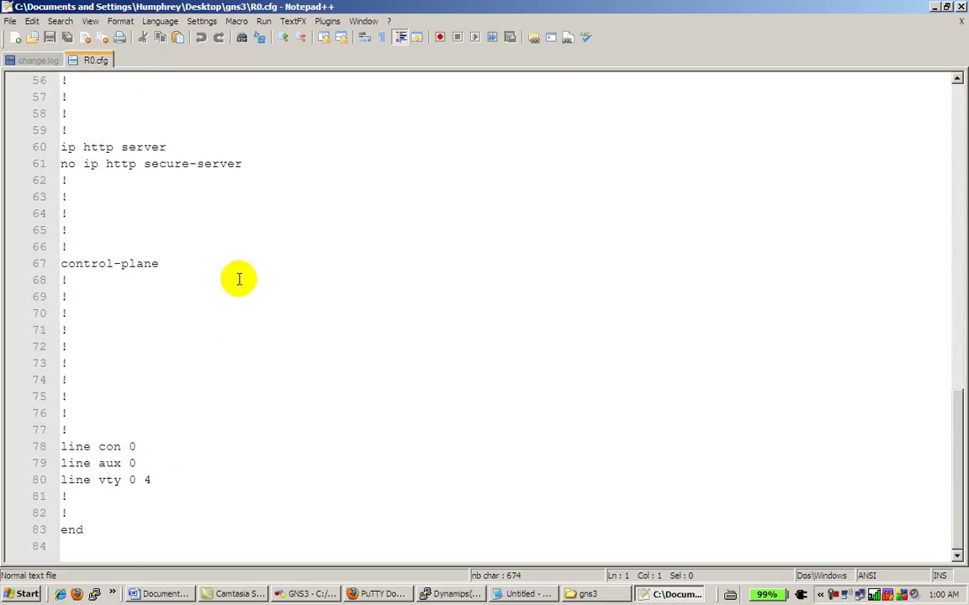
scroll(239, 280, up, 6)
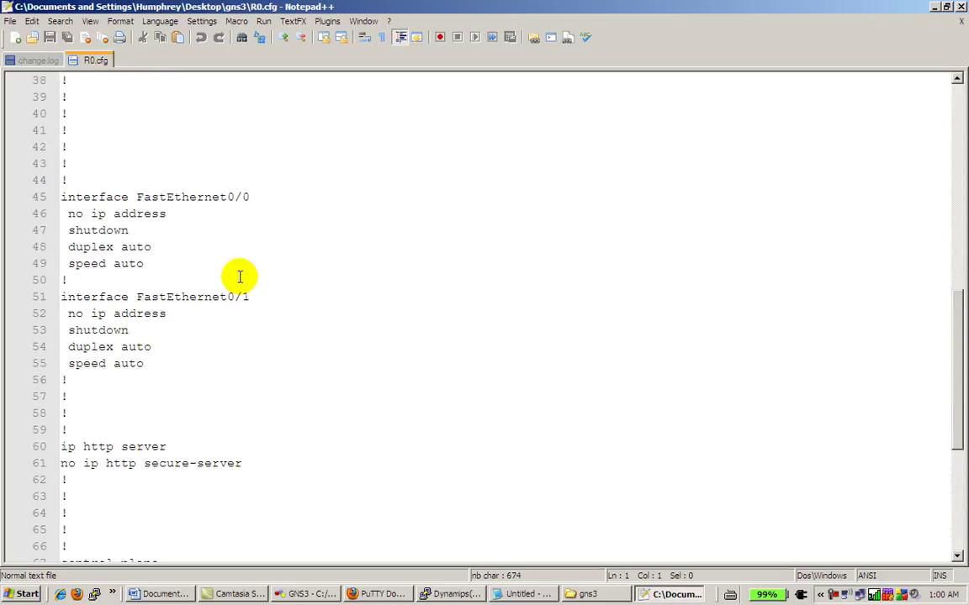
scroll(239, 276, up, 10)
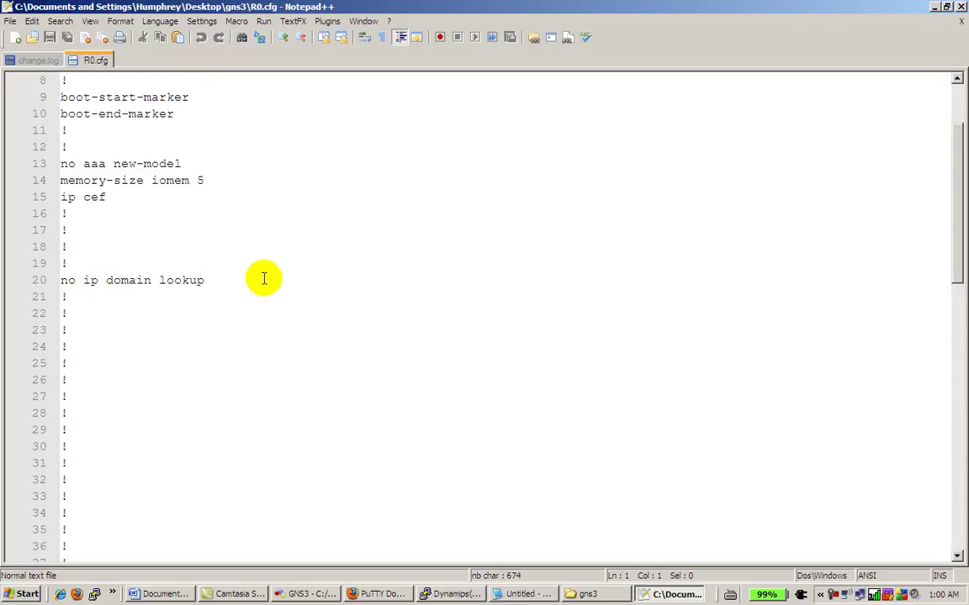
scroll(263, 278, up, 3)
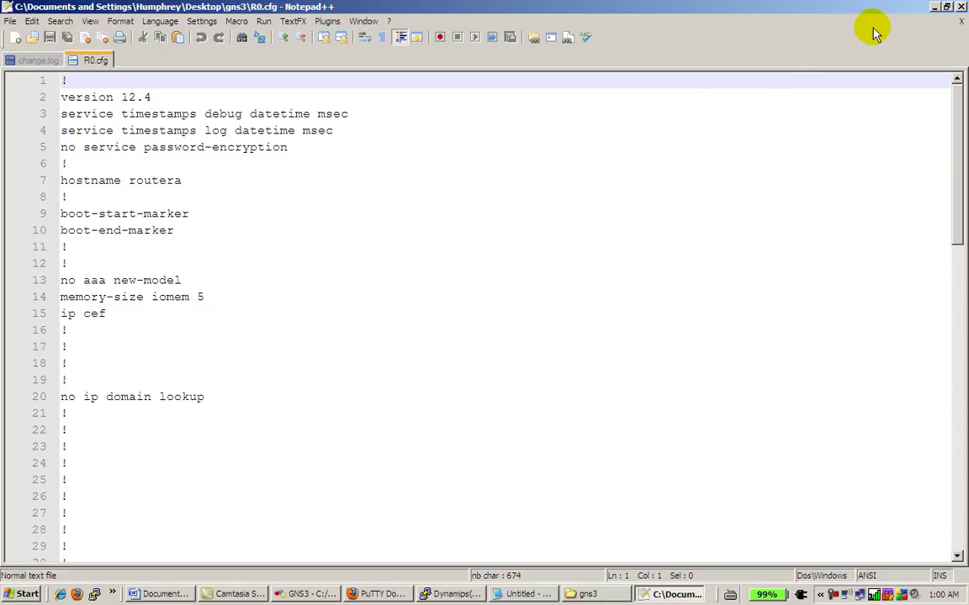
click(961, 6)
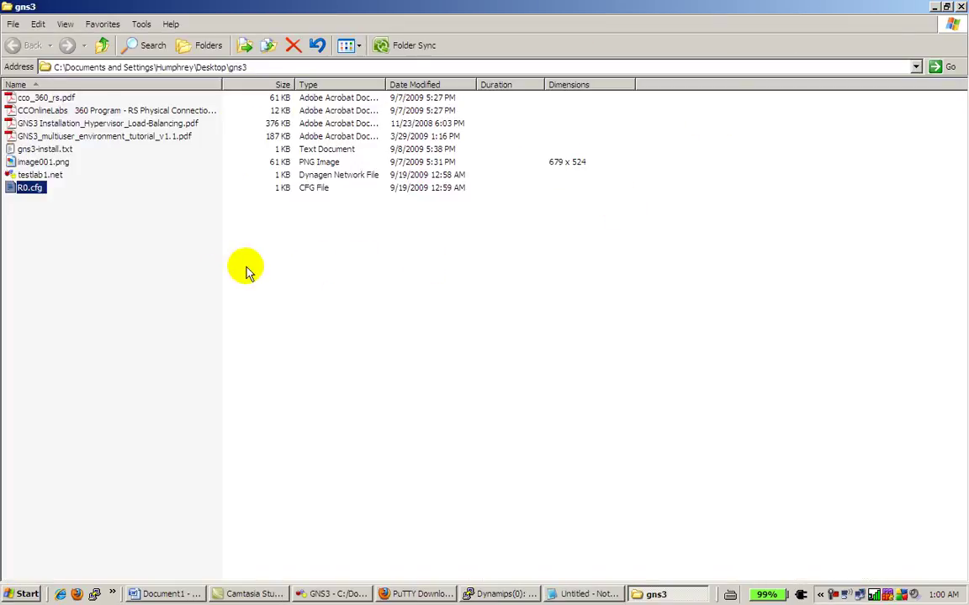
Stop all IOS instances in GNS3 and close the testlab1.net project window.
click(201, 269)
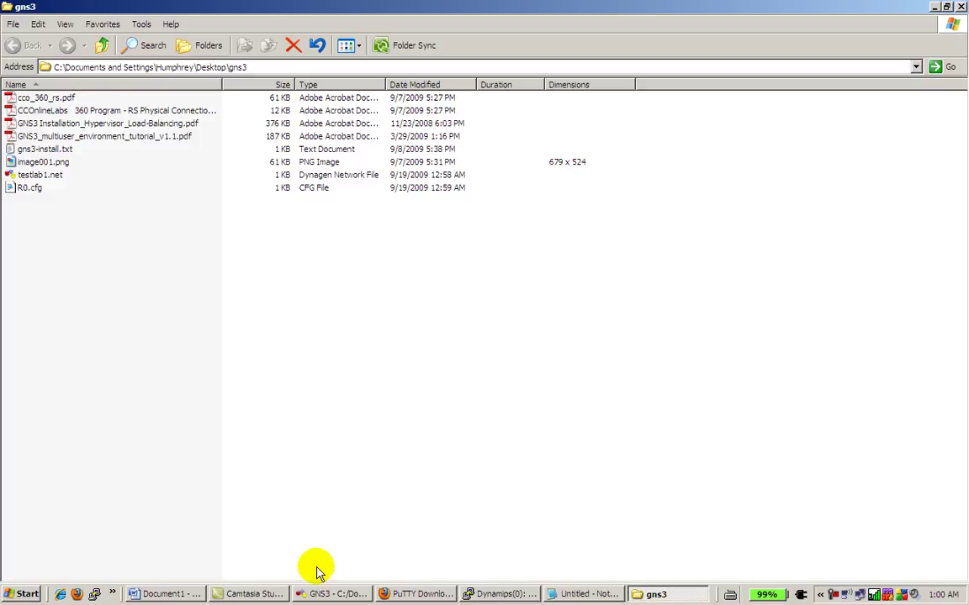
click(309, 594)
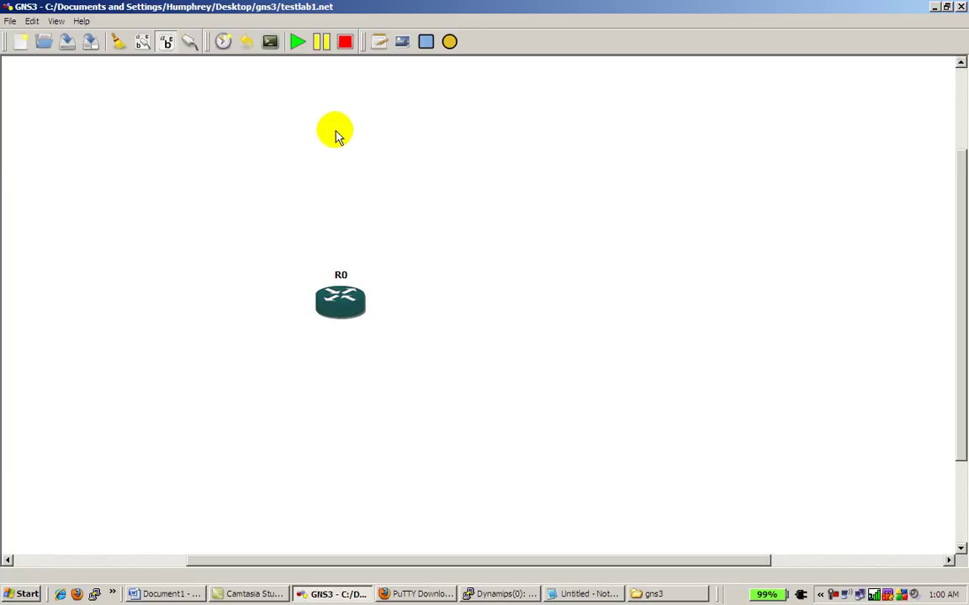
click(344, 47)
click(344, 47)
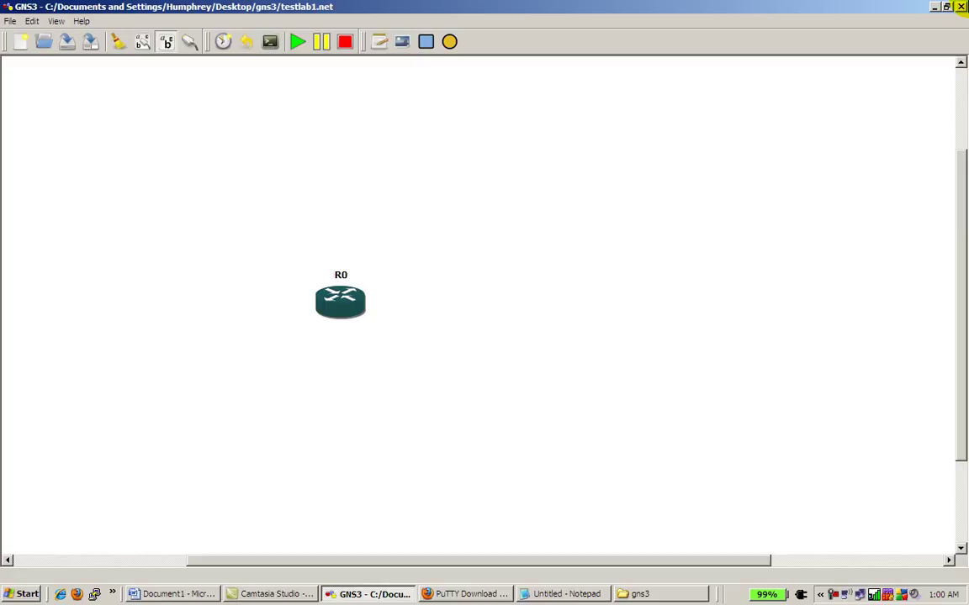
click(961, 6)
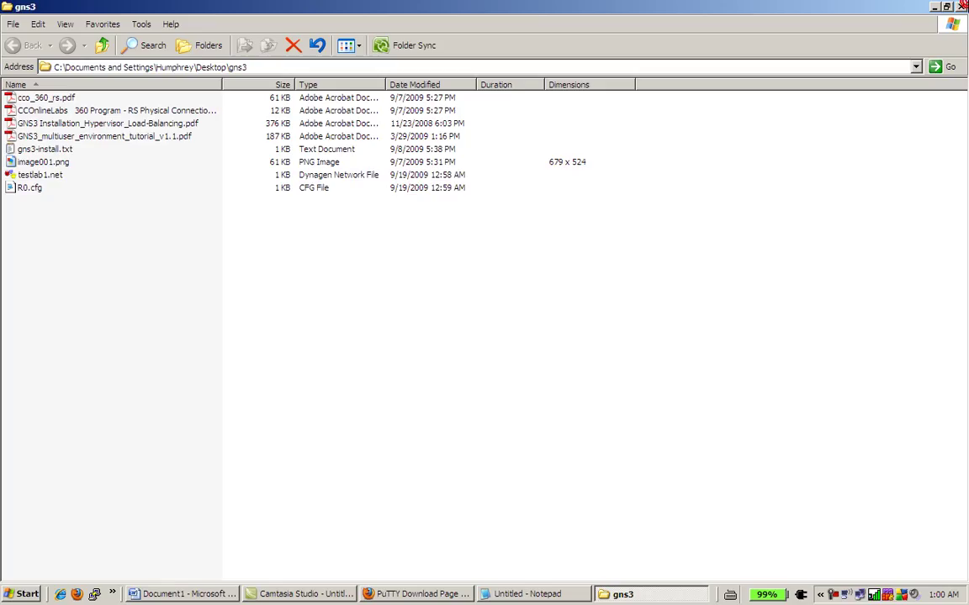
Double-click testlab1.net in the gns3 folder to relaunch it in GNS3.
click(836, 173)
click(50, 179)
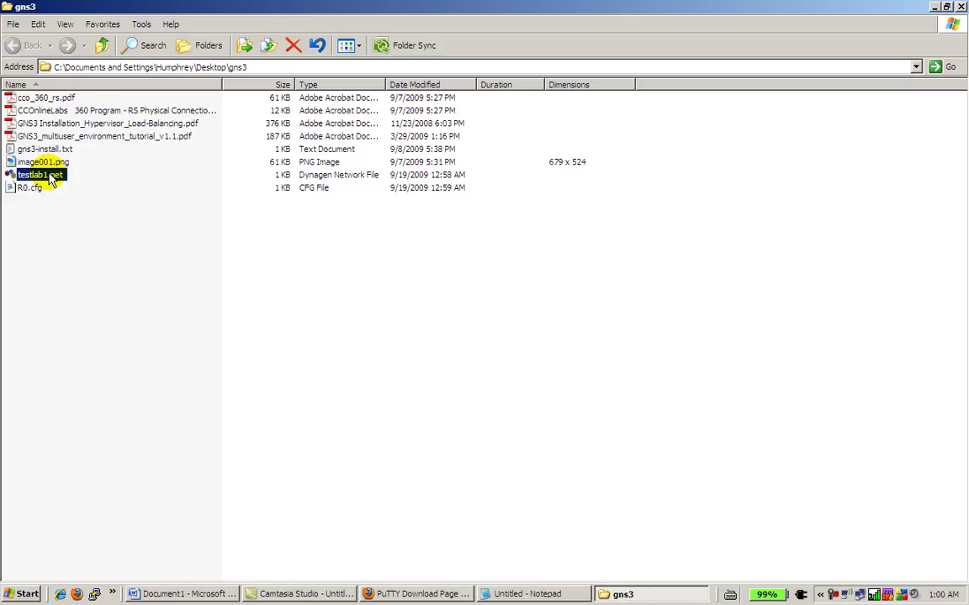
double_click(50, 179)
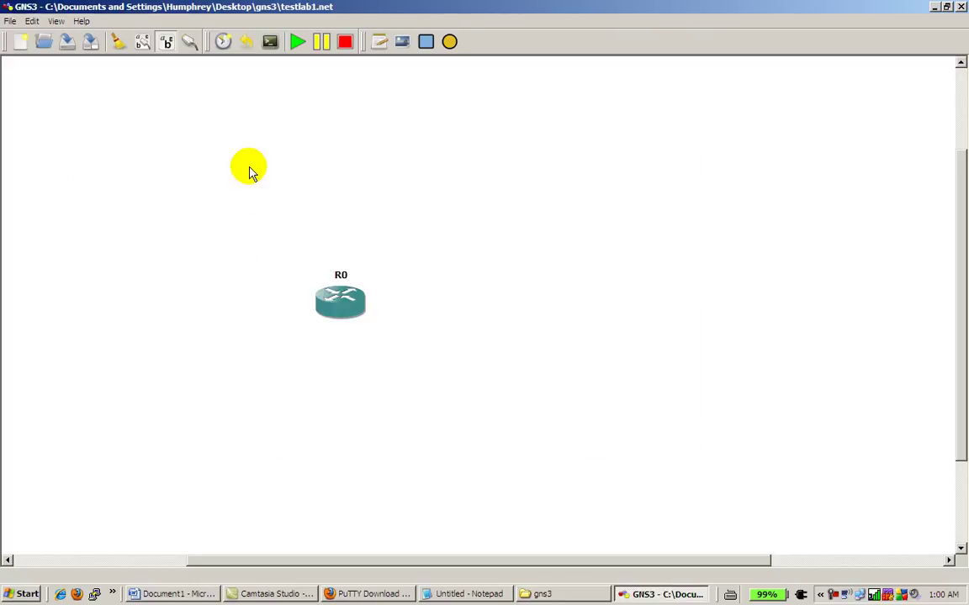
Import all startup-configs from a directory, selecting the Desktop gns3 folder as source.
click(245, 46)
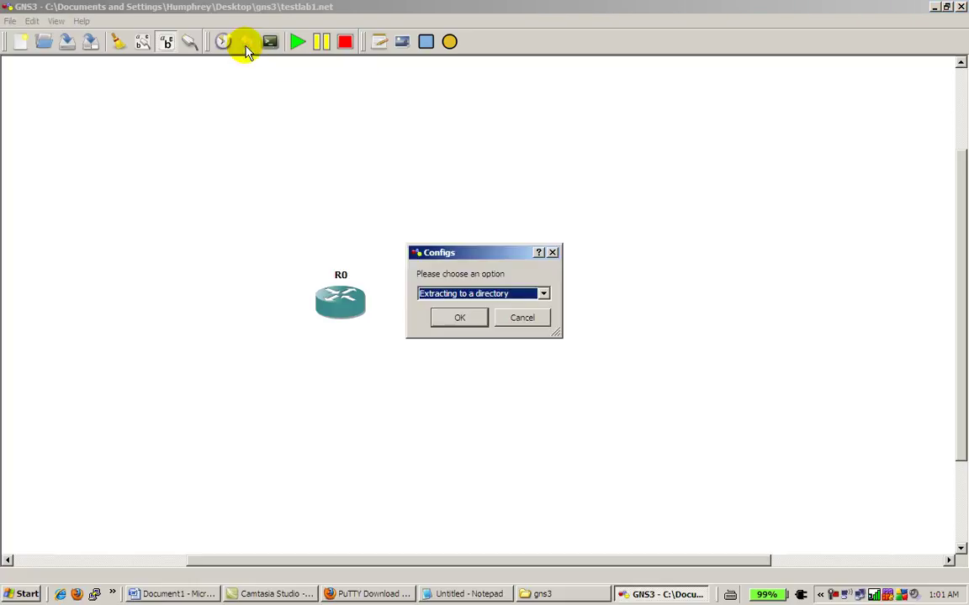
click(475, 297)
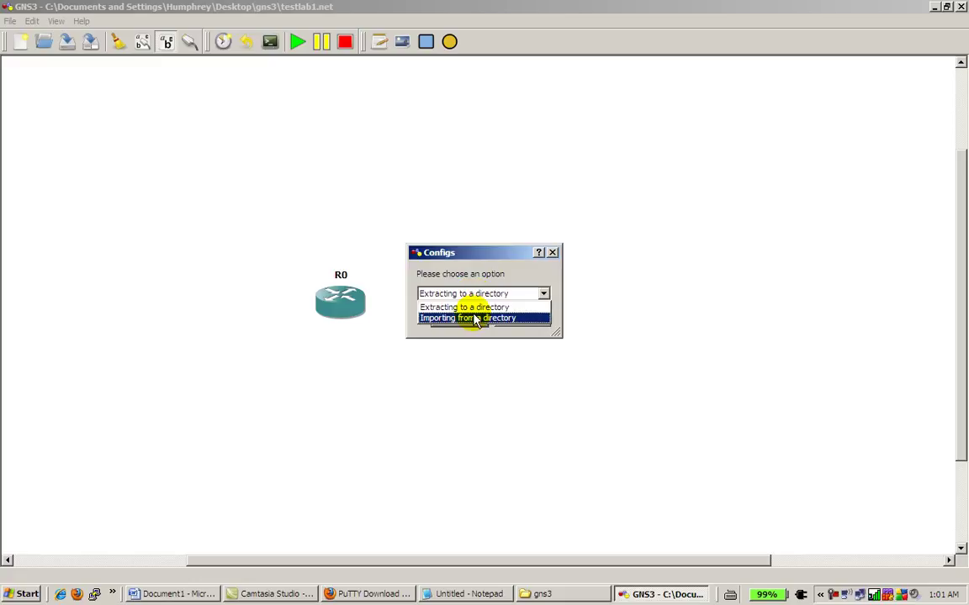
click(475, 318)
click(470, 320)
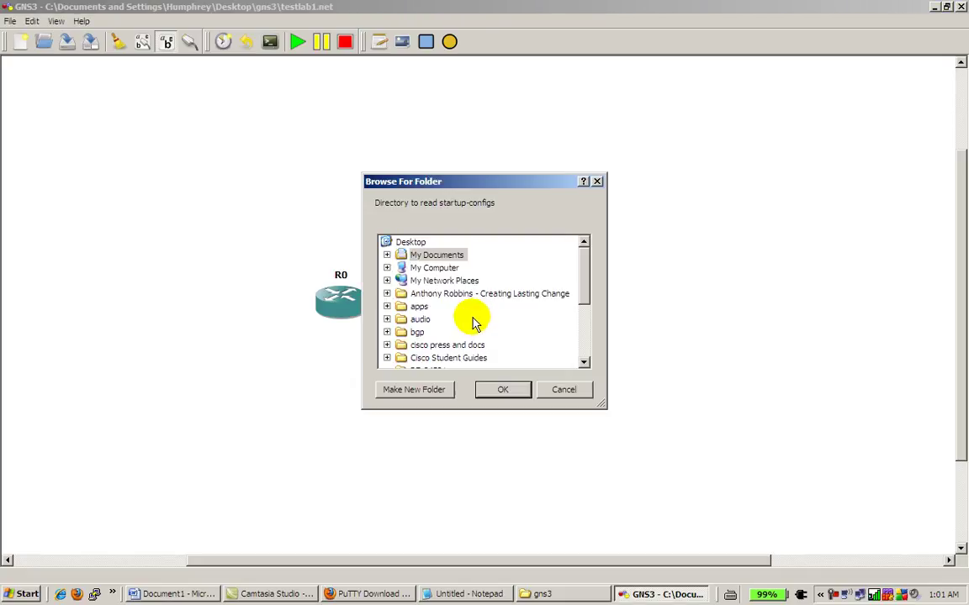
click(580, 320)
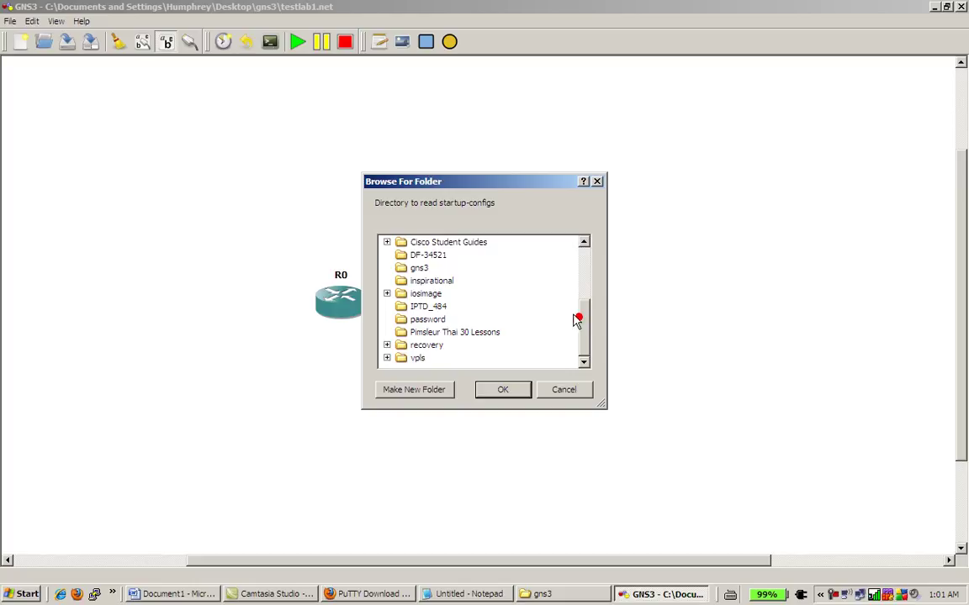
click(420, 269)
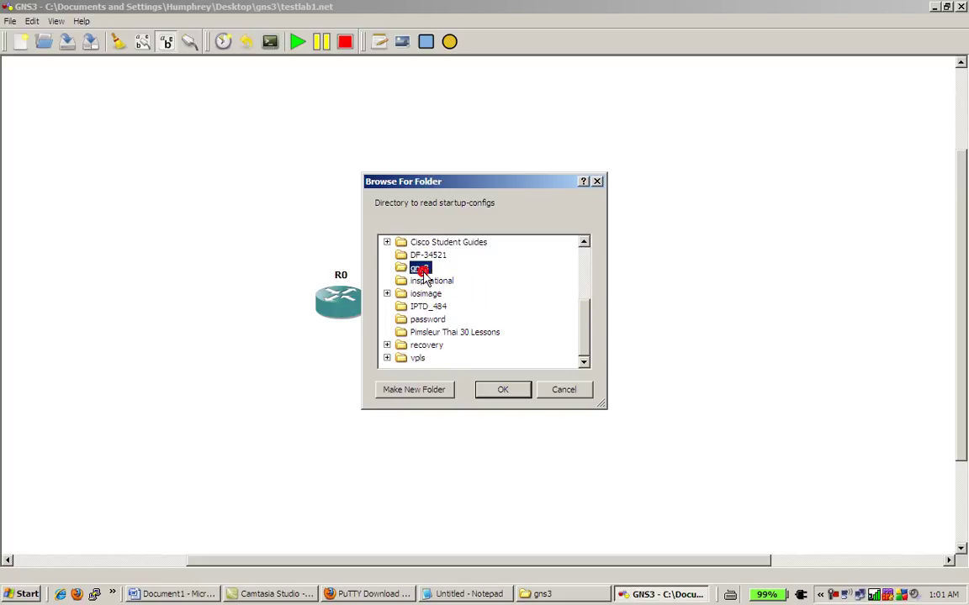
click(485, 398)
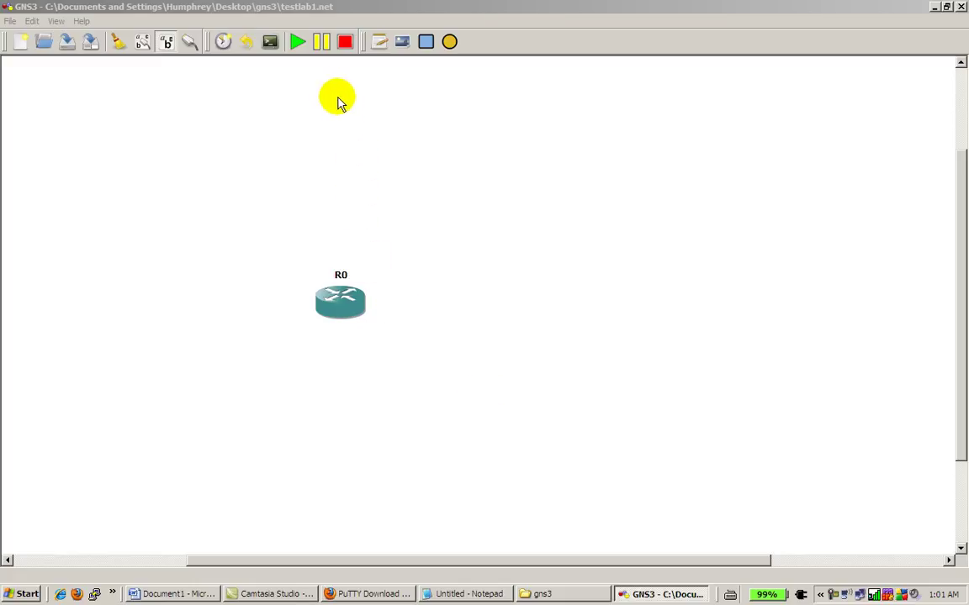
Start router R0 and open its Telnet console to watch IOS boot to the Press RETURN prompt.
click(295, 39)
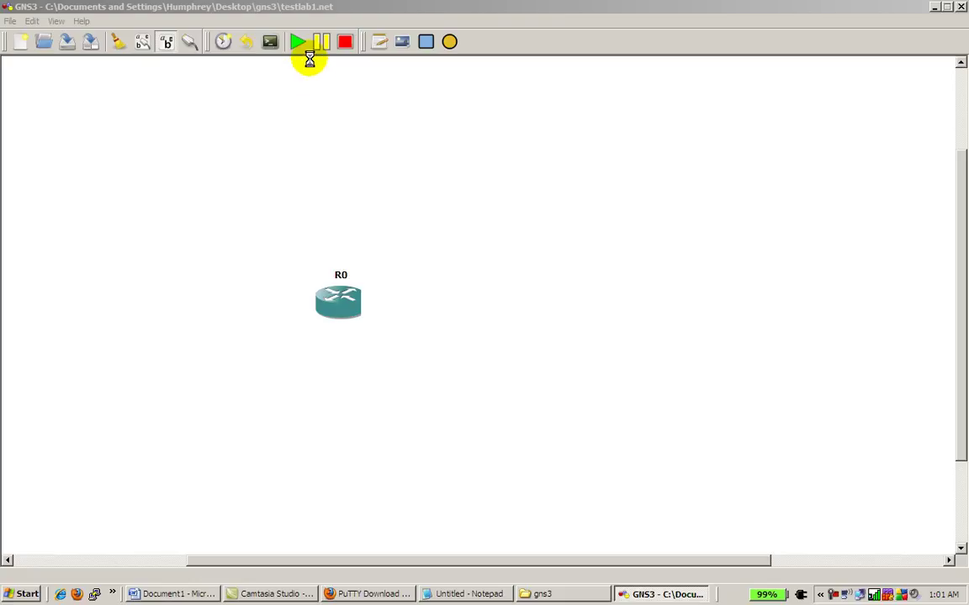
click(300, 43)
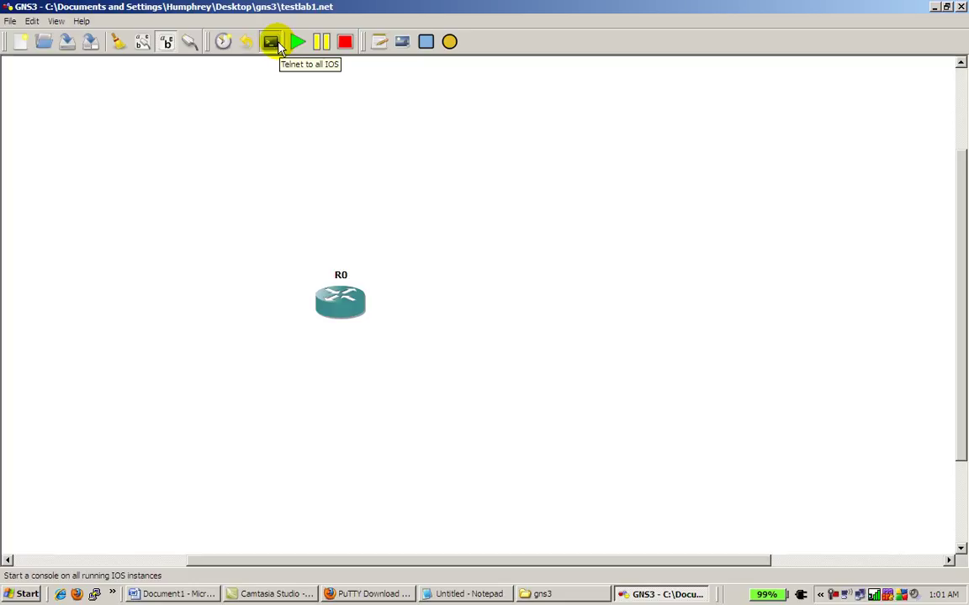
click(273, 42)
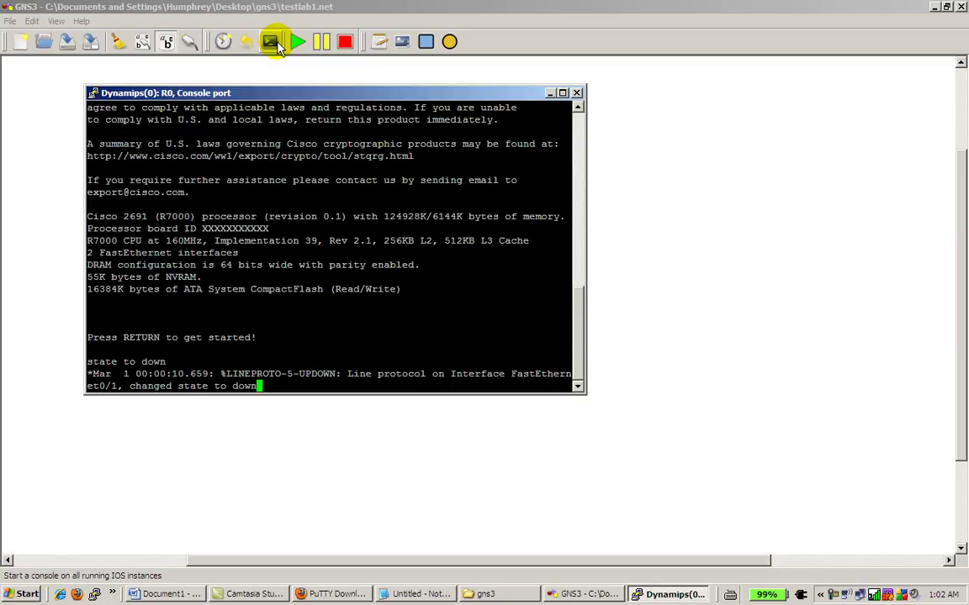
At the routera prompt, enter privileged mode with 'enable' and display the 'show run' configuration.
key(Return)
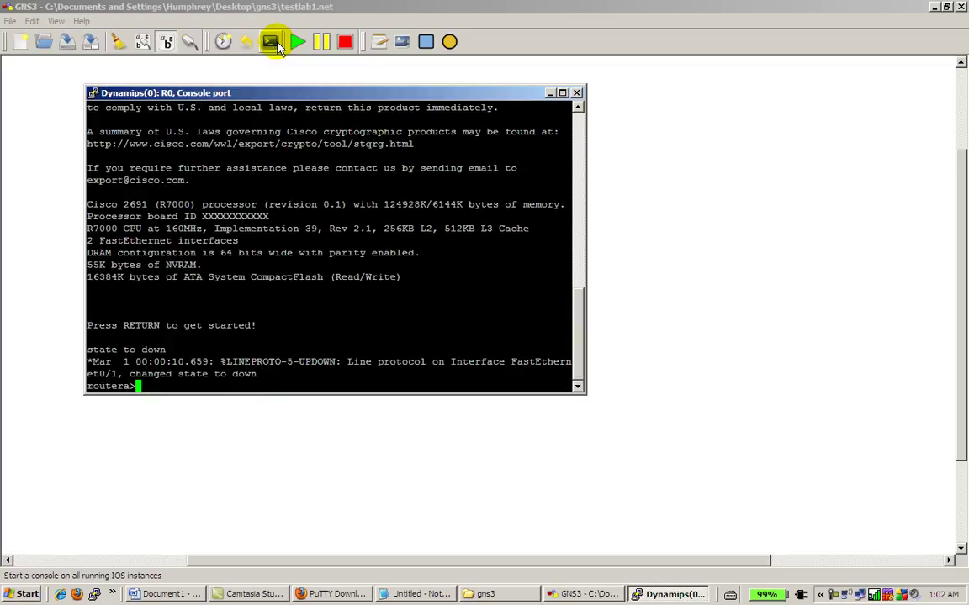
text(enable)
key(Return)
text(show run)
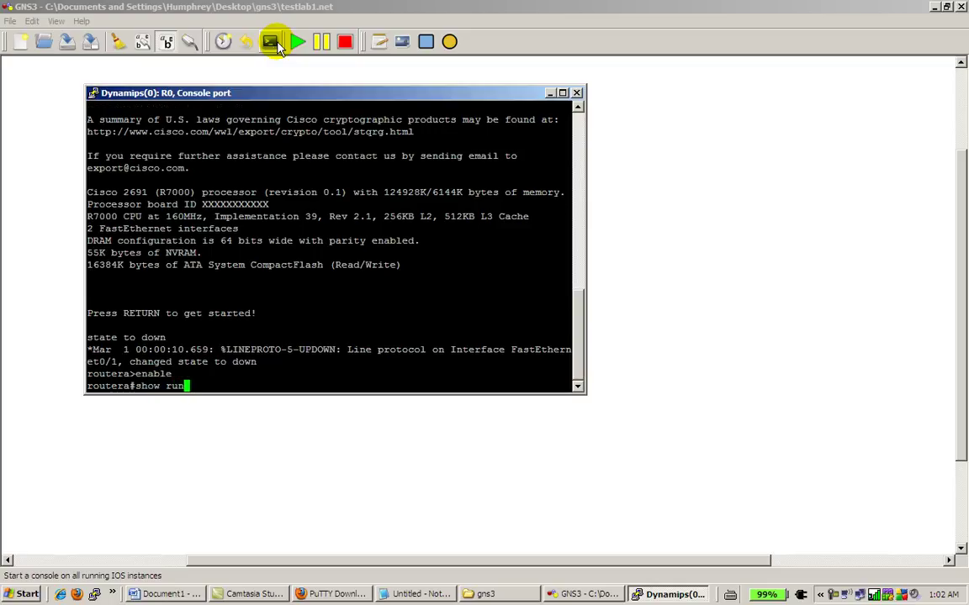
key(Return)
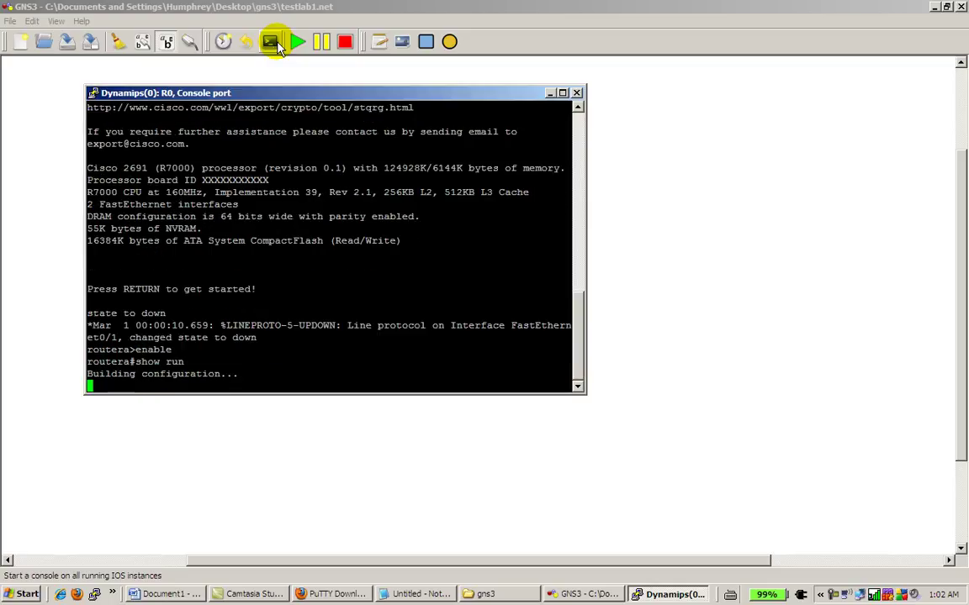